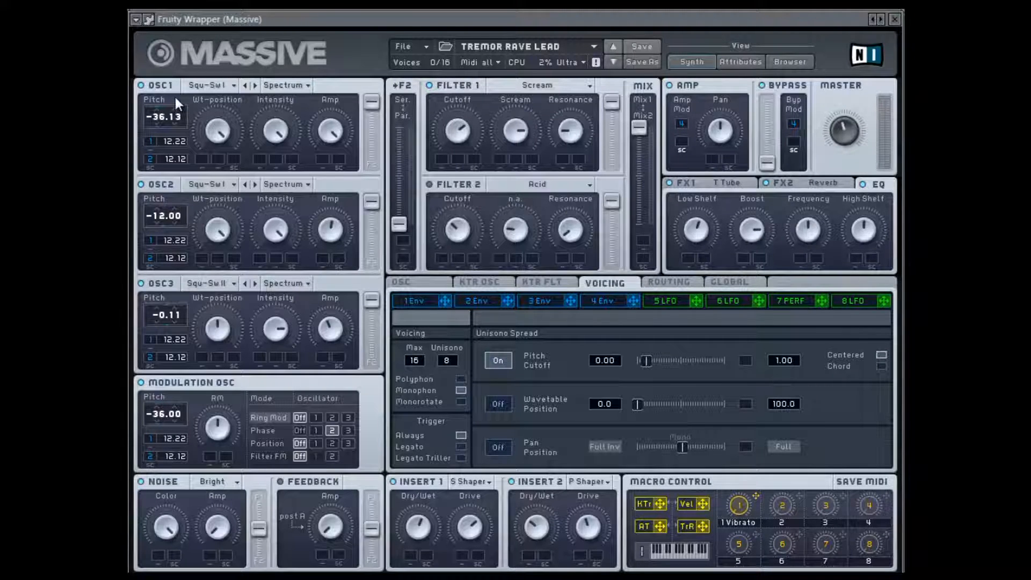
# Select the Square-Saw I wavetable for OSC1 and inspect envelopes 1 and 2
pyautogui.click(220, 88)
pyautogui.click(289, 104)
pyautogui.click(422, 303)
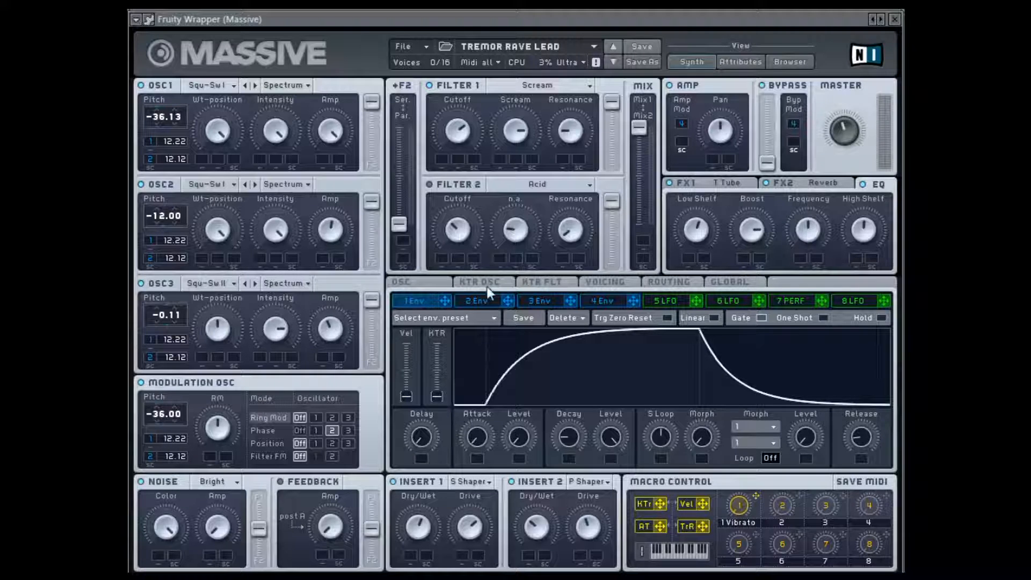
pyautogui.click(487, 302)
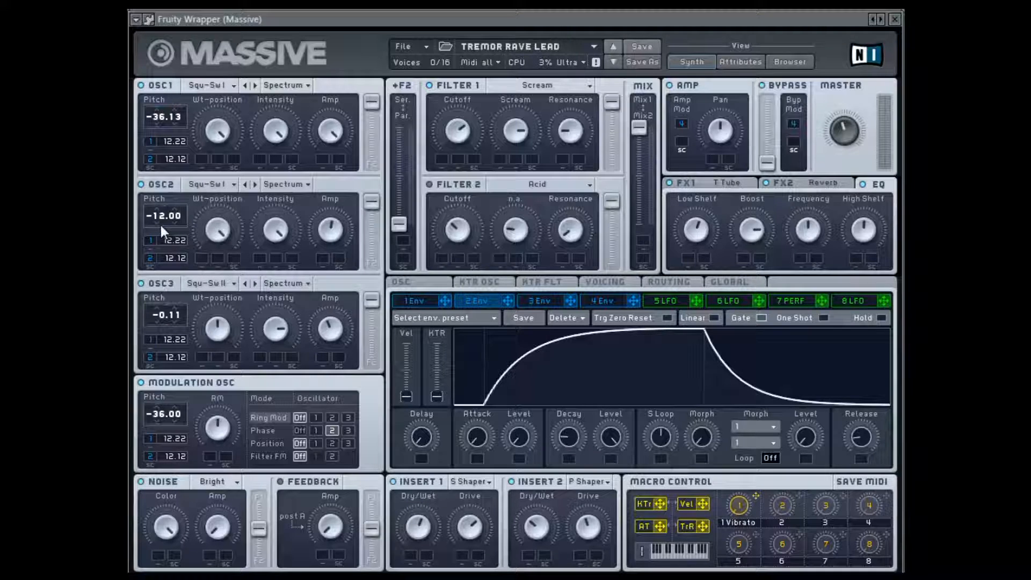
# Select the Square-Saw I wavetable for OSC2 and Square-Saw II for OSC3, and assign the modulation oscillator's Phase mode to oscillator 2
pyautogui.click(228, 186)
pyautogui.click(288, 202)
pyautogui.click(214, 280)
pyautogui.click(315, 264)
pyautogui.click(333, 433)
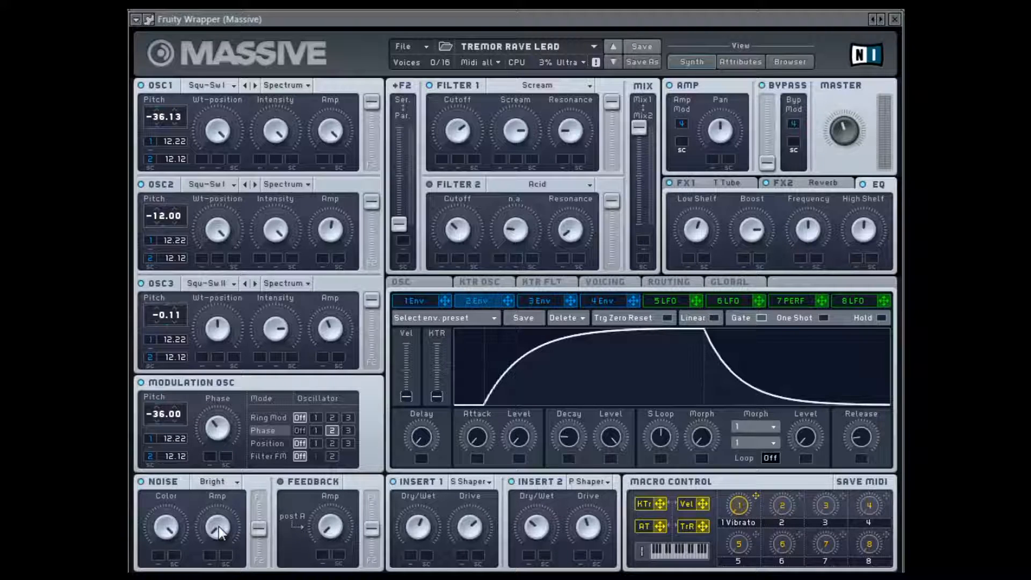
# Select Sine Shaper as the Insert 1 effect and Parabolic Shaper as the Insert 2 effect
pyautogui.click(467, 485)
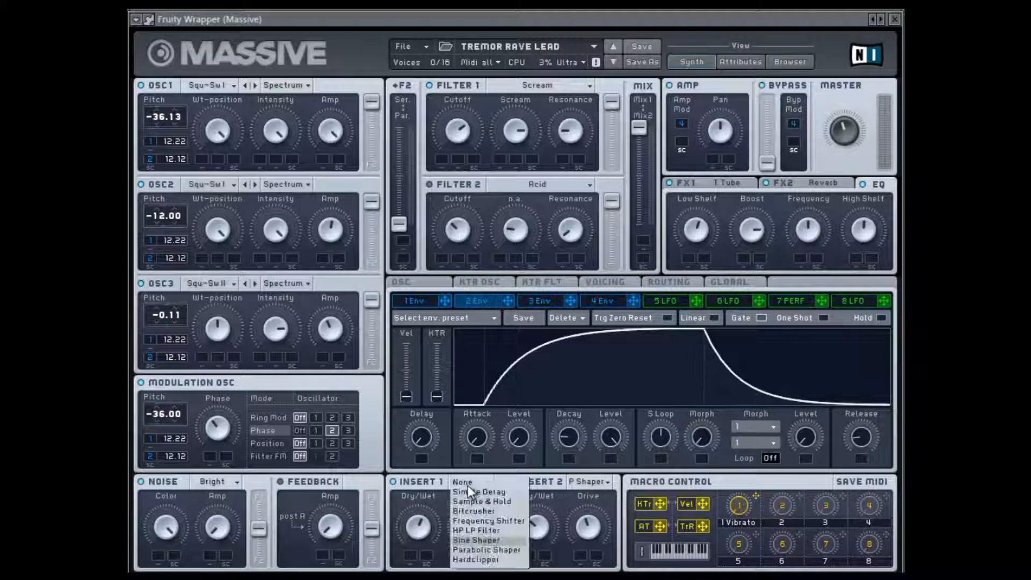
pyautogui.click(478, 539)
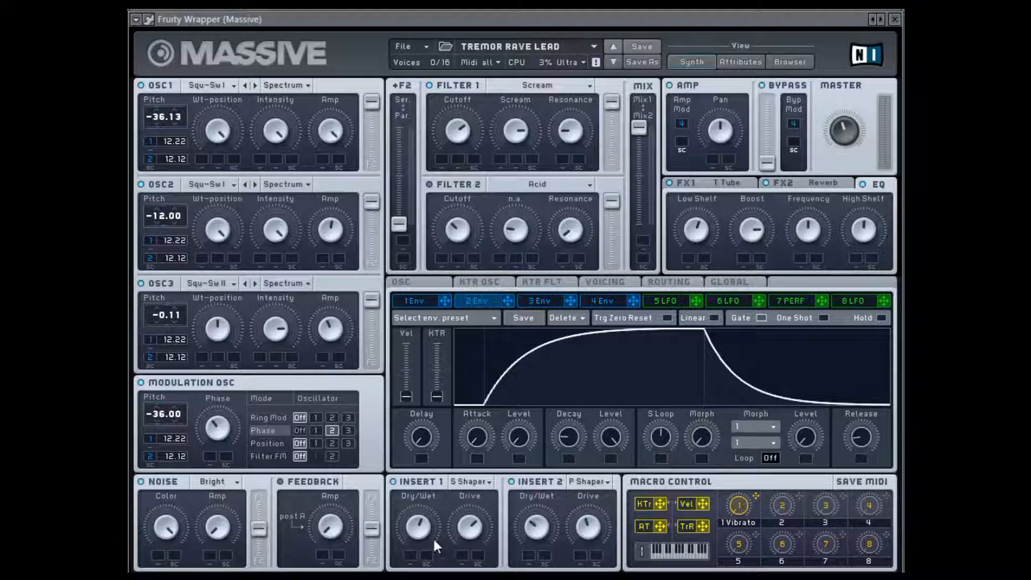
pyautogui.click(597, 479)
pyautogui.click(586, 544)
# Select Tele Tube as the FX1 effect and inspect the FX2 Reverb and EQ settings
pyautogui.click(687, 183)
pyautogui.click(726, 185)
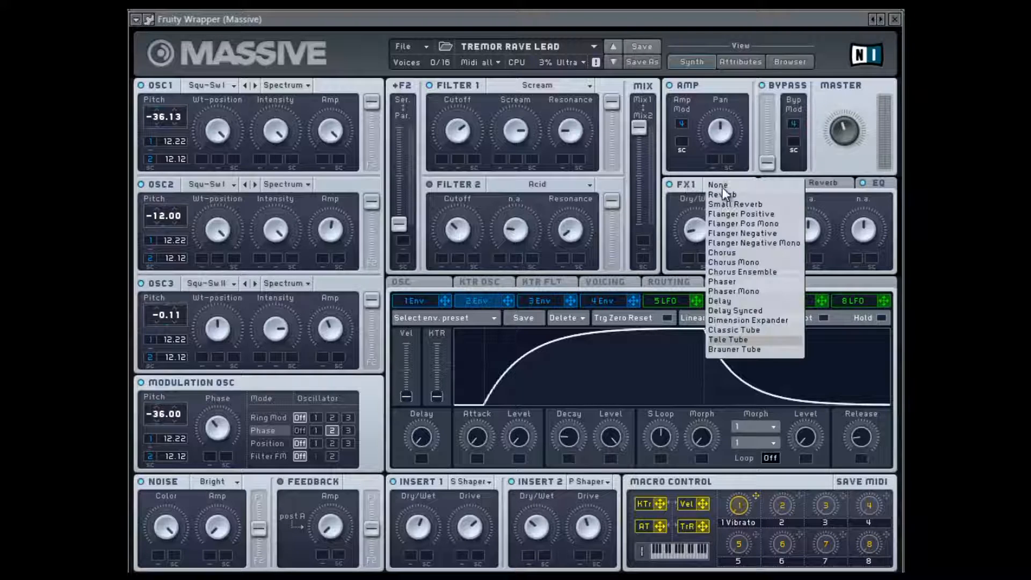
pyautogui.click(737, 340)
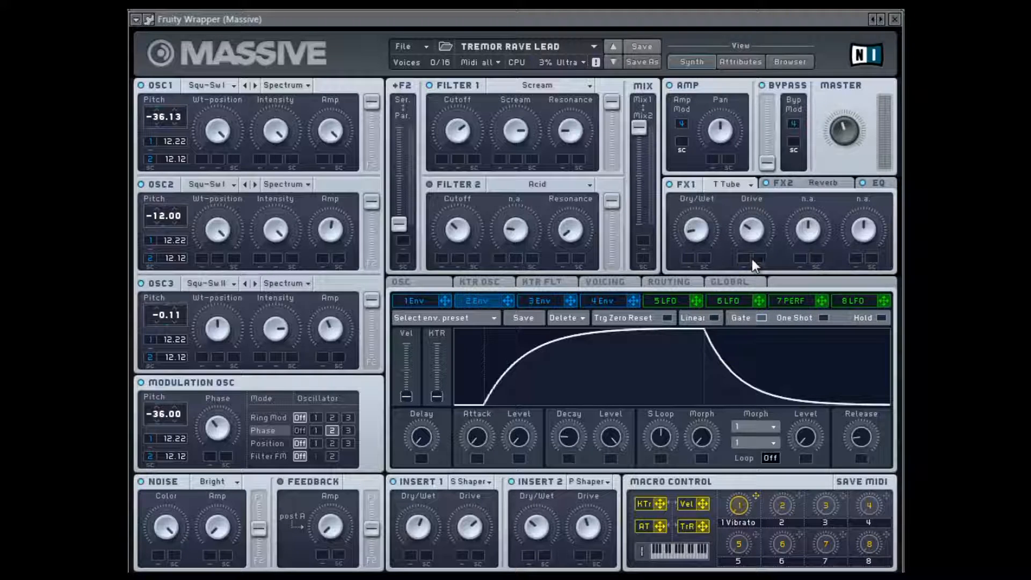
pyautogui.click(779, 185)
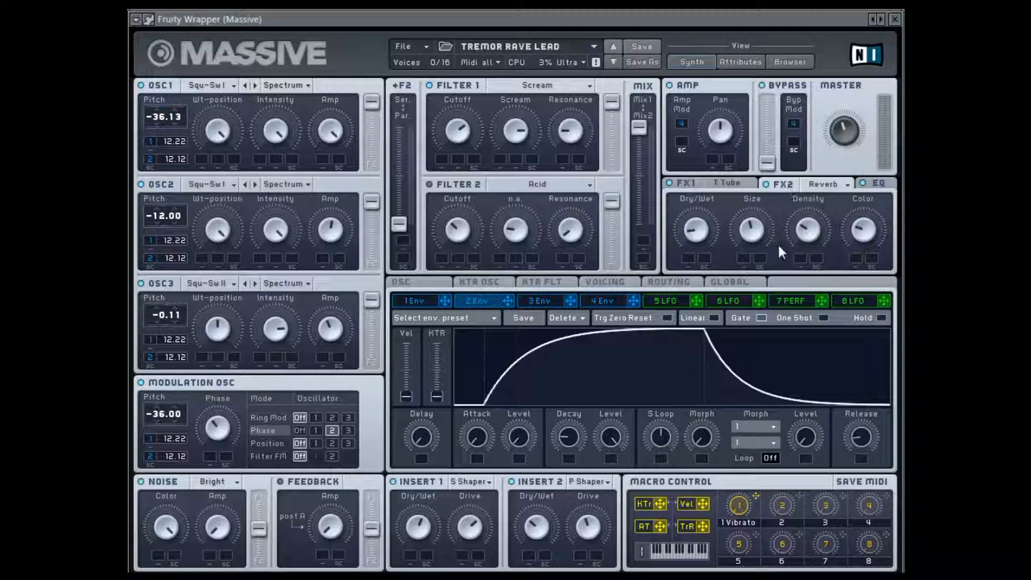
pyautogui.click(880, 183)
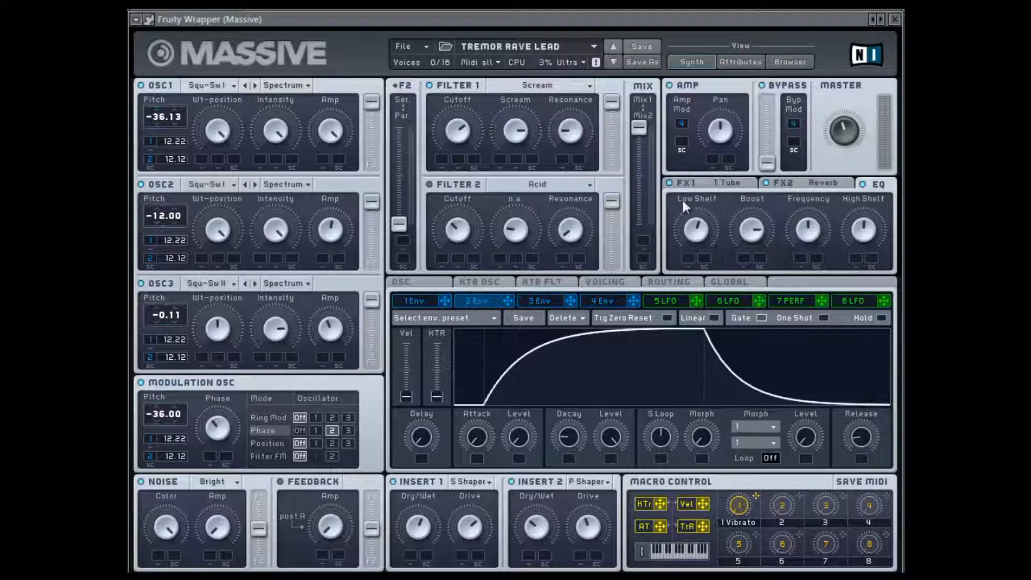
# Select the Scream type for Filter 1
pyautogui.click(521, 88)
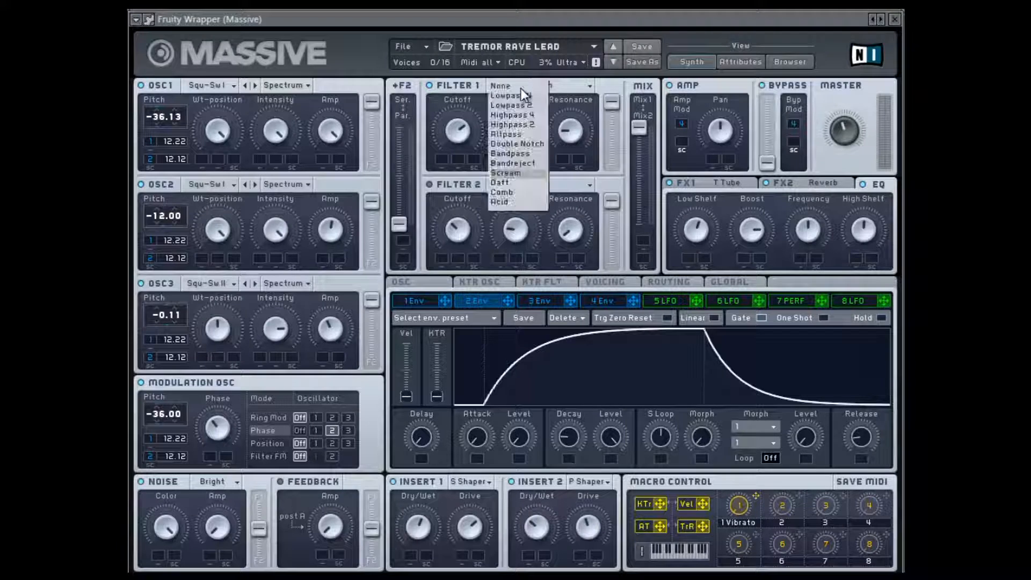
pyautogui.click(514, 173)
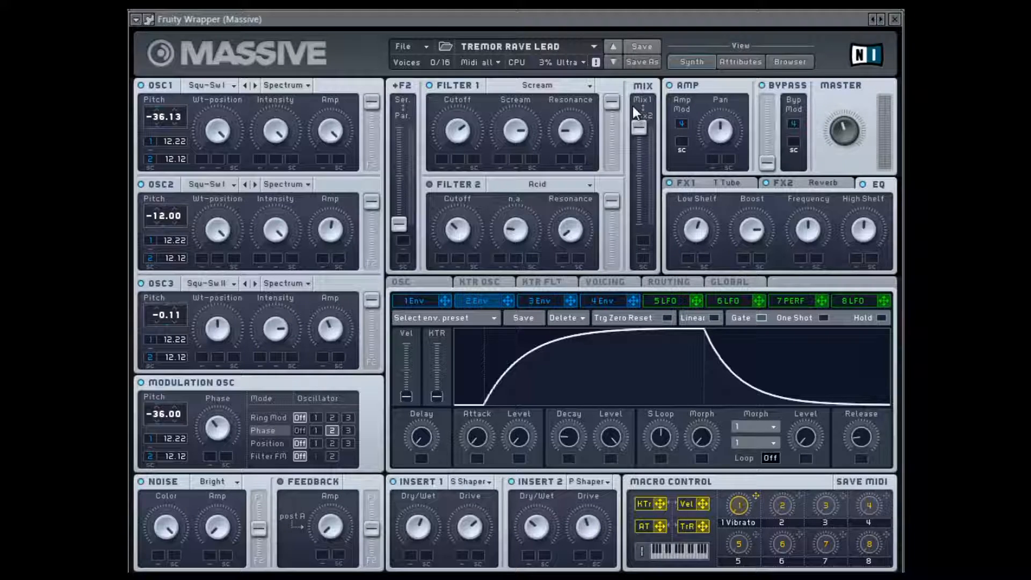
# Inspect the lead patch's voicing settings, its oscillator phase and vibrato settings, and envelope 4
pyautogui.click(626, 281)
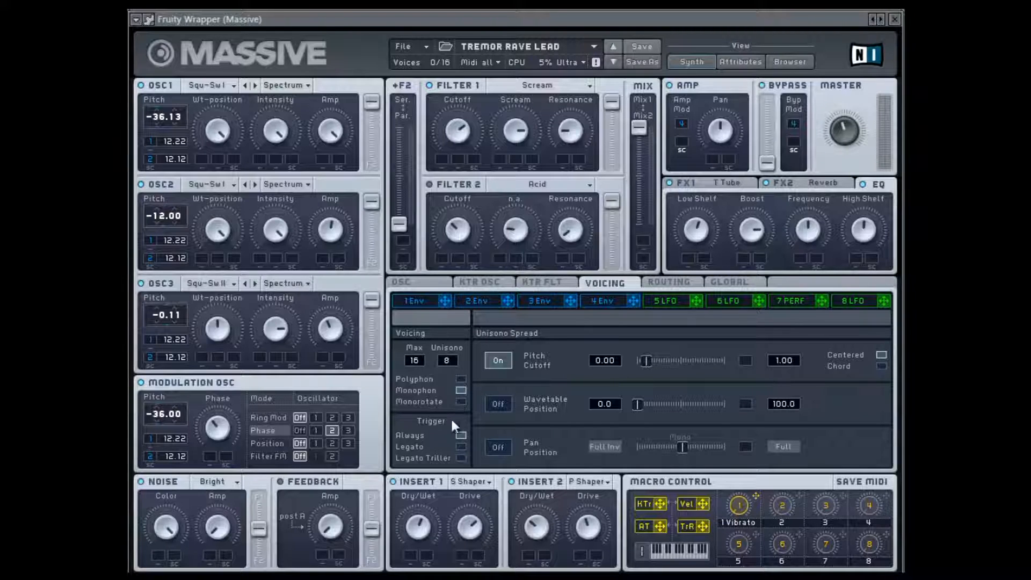
pyautogui.click(424, 282)
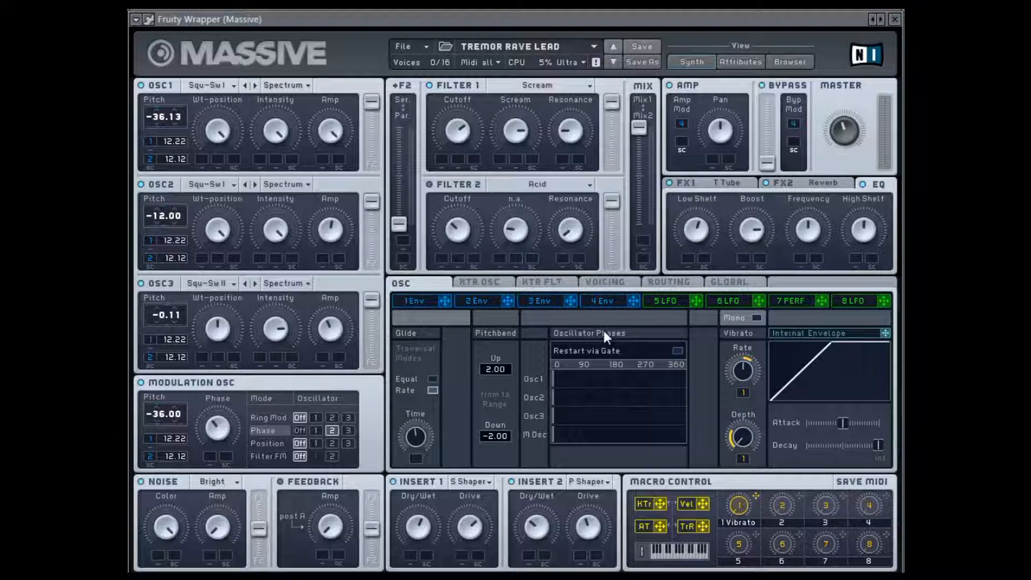
pyautogui.click(613, 302)
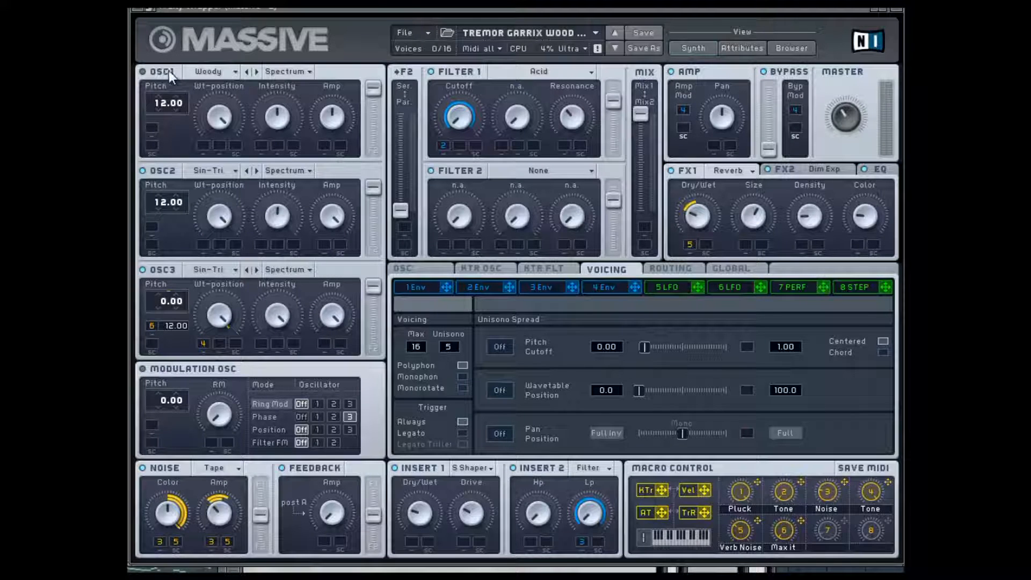
# Select the Sin-Triangle wavetable for both OSC2 and OSC3 of the TREMOR GARRIX WOOD patch
pyautogui.click(210, 174)
pyautogui.click(302, 233)
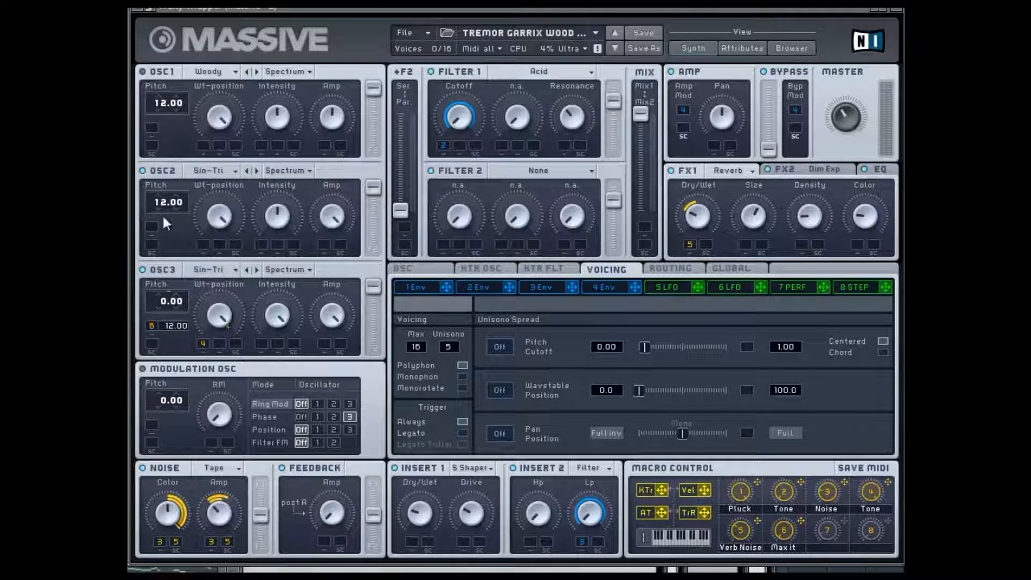
pyautogui.click(218, 271)
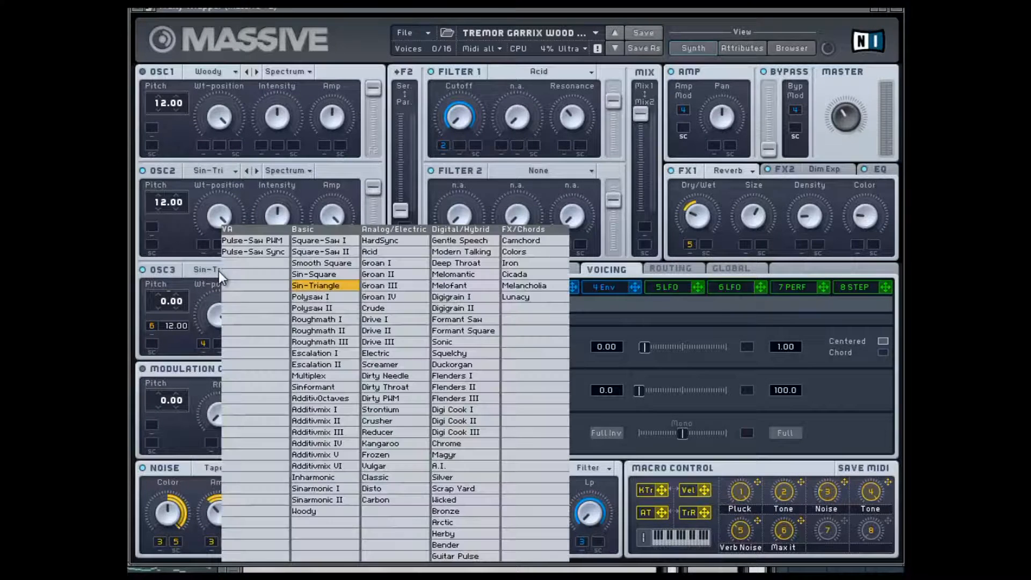
pyautogui.click(324, 286)
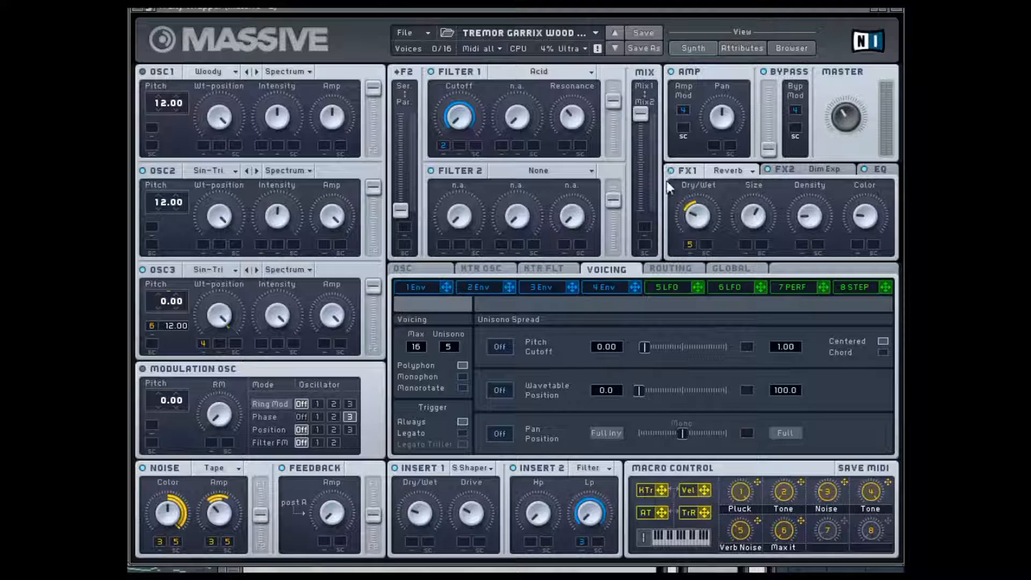
# Select Sine Shaper as the Insert 1 effect and HP LP Filter as the Insert 2 effect
pyautogui.click(482, 469)
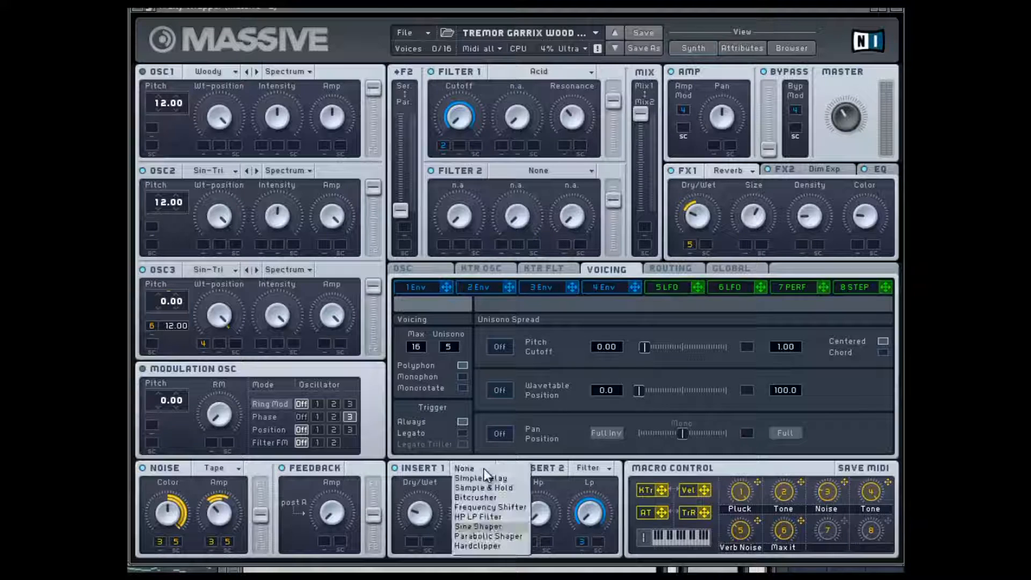
pyautogui.click(488, 528)
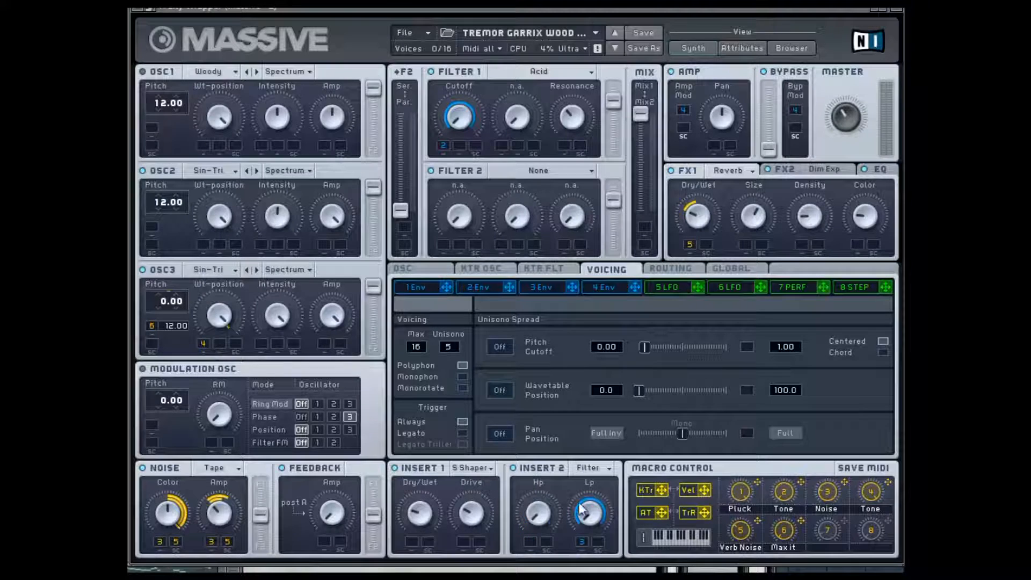
pyautogui.click(591, 469)
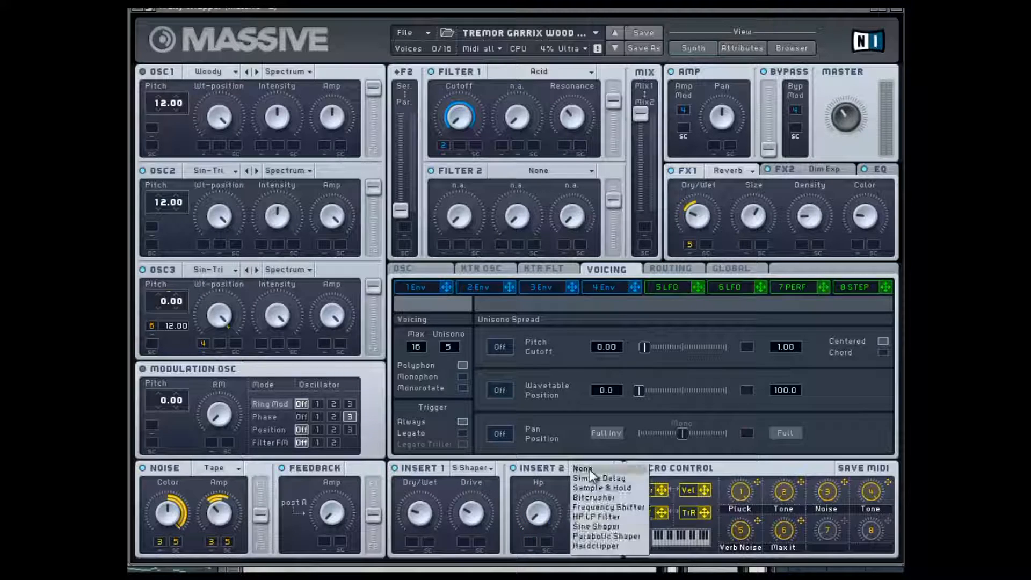
pyautogui.click(592, 516)
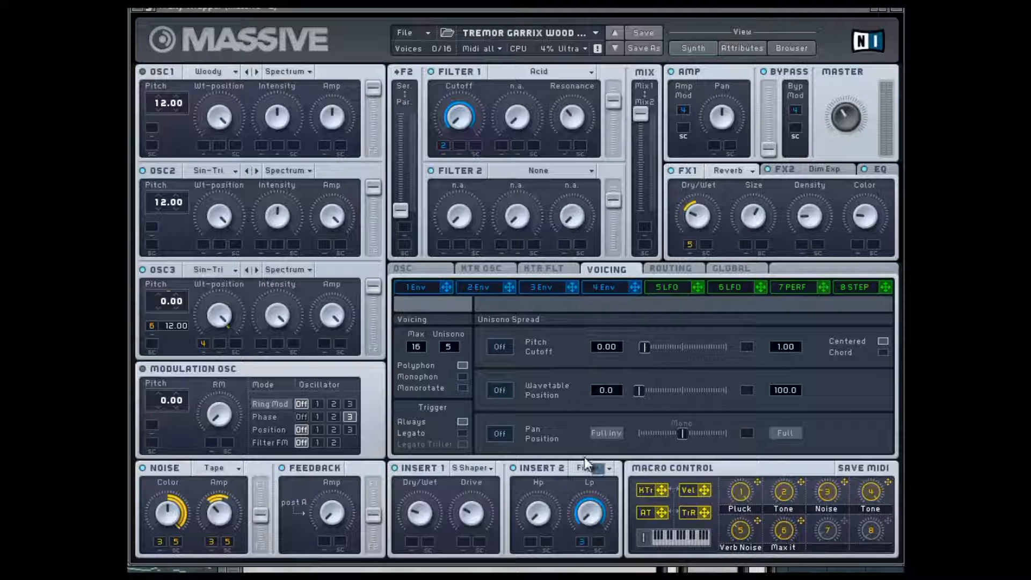
# Inspect envelope 3, the FX2 Dimension Expander and the EQ settings of the wood patch
pyautogui.click(540, 288)
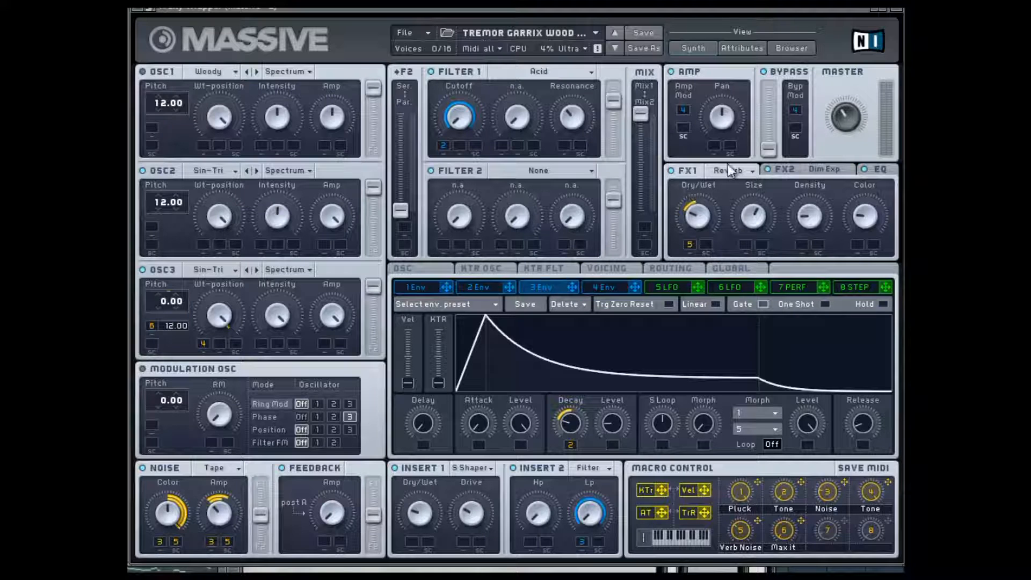
pyautogui.click(795, 165)
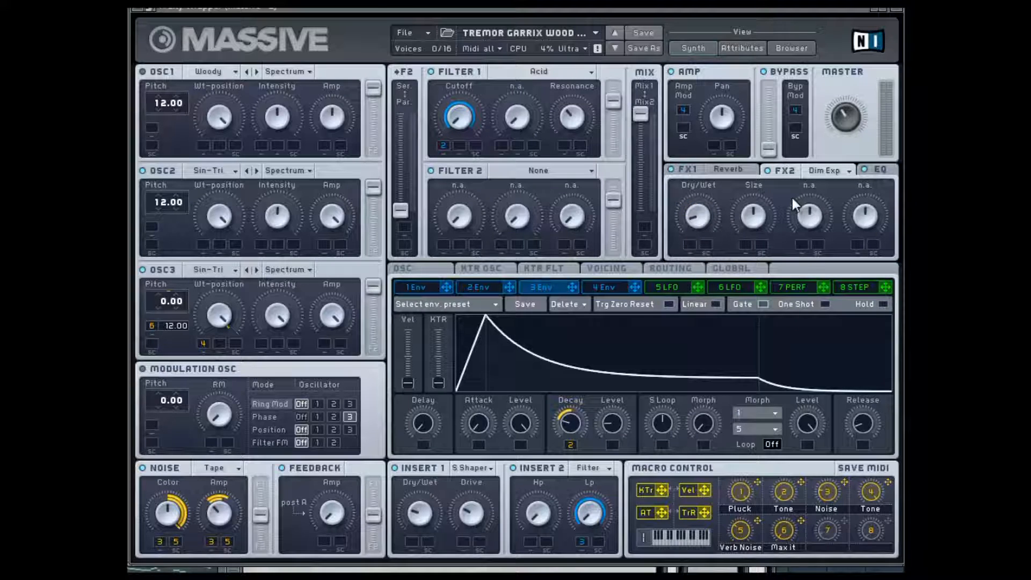
pyautogui.click(895, 168)
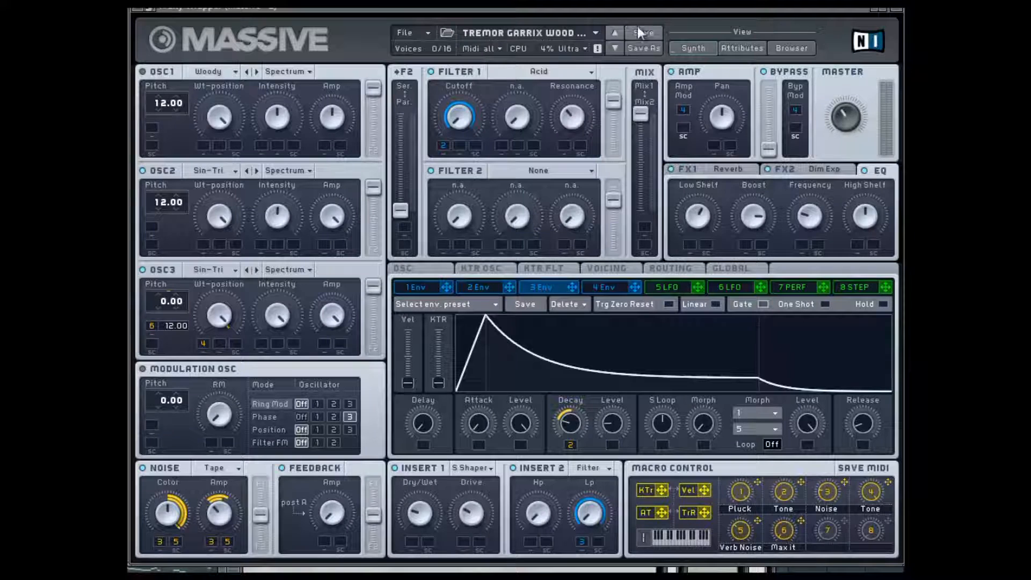
# Select the Acid type for Filter 1 and inspect envelope 2, which modulates its cutoff
pyautogui.click(555, 75)
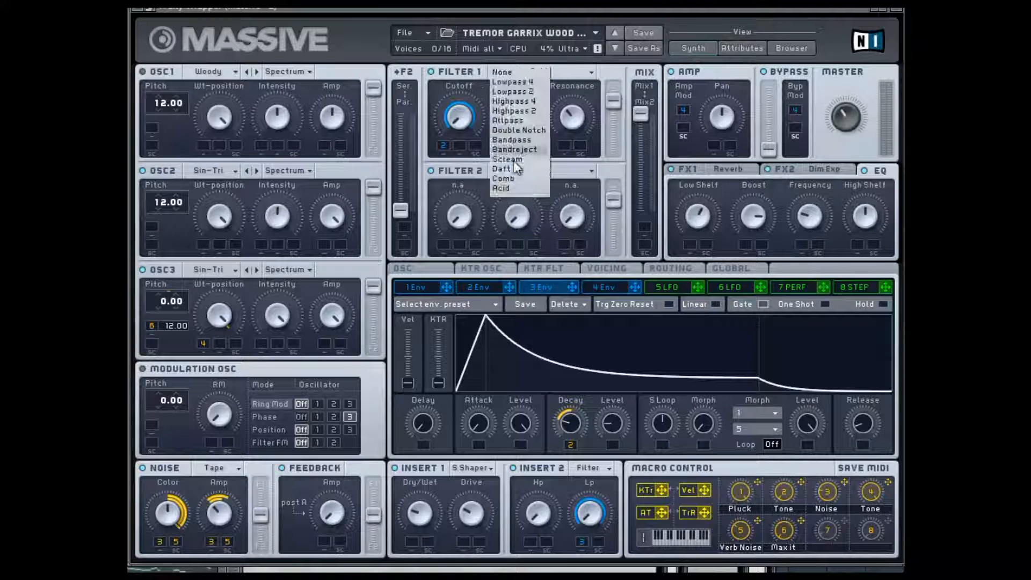
pyautogui.click(510, 188)
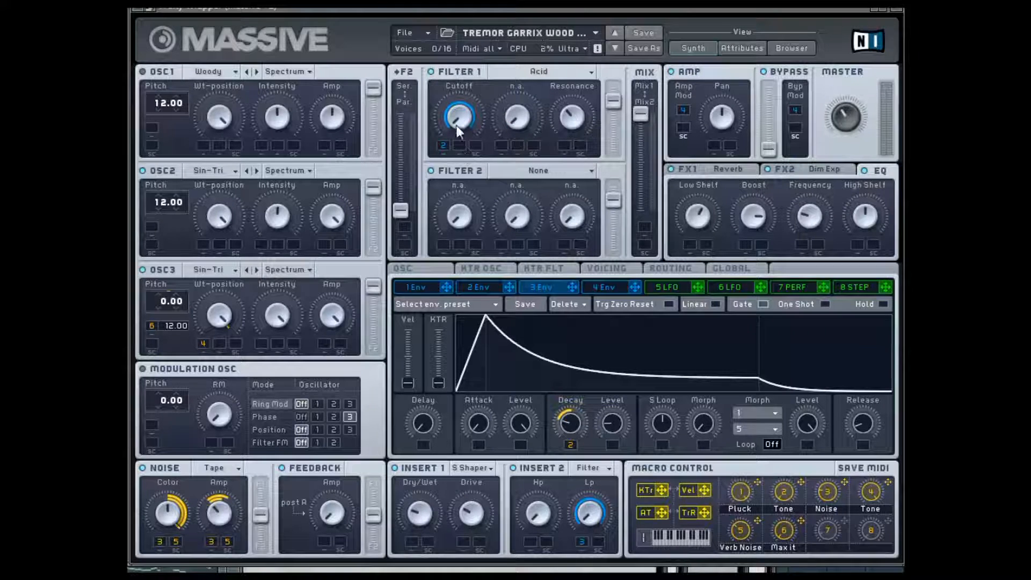
pyautogui.click(480, 290)
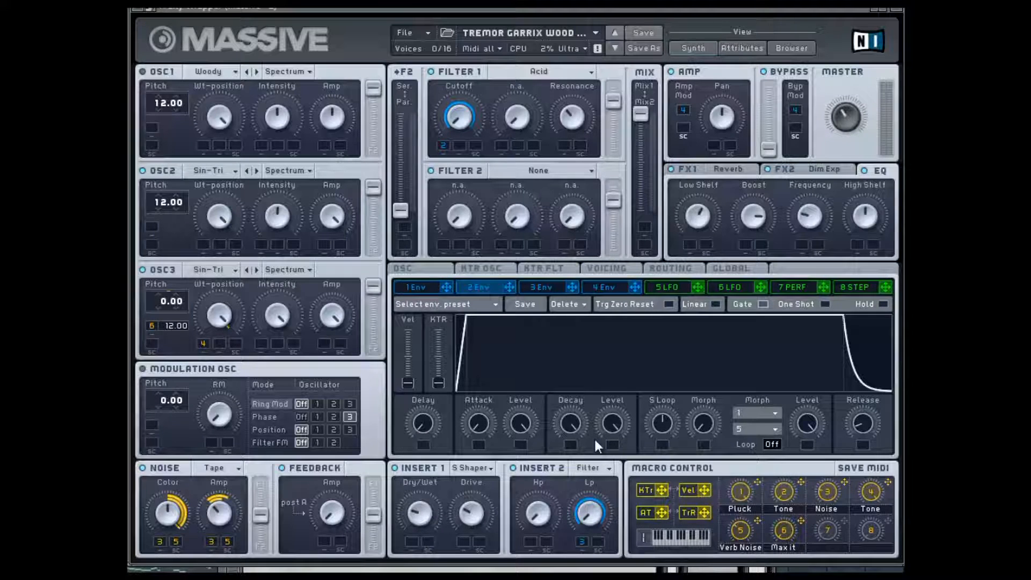
# Inspect the wood patch's voicing settings, its oscillator phase and pitchbend settings, and envelope 4
pyautogui.click(611, 270)
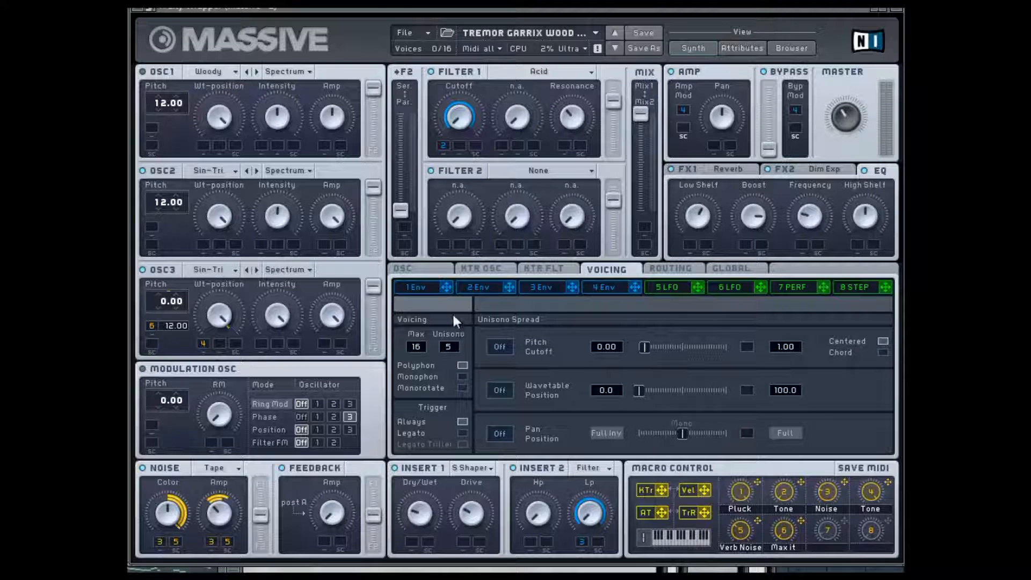
pyautogui.click(439, 269)
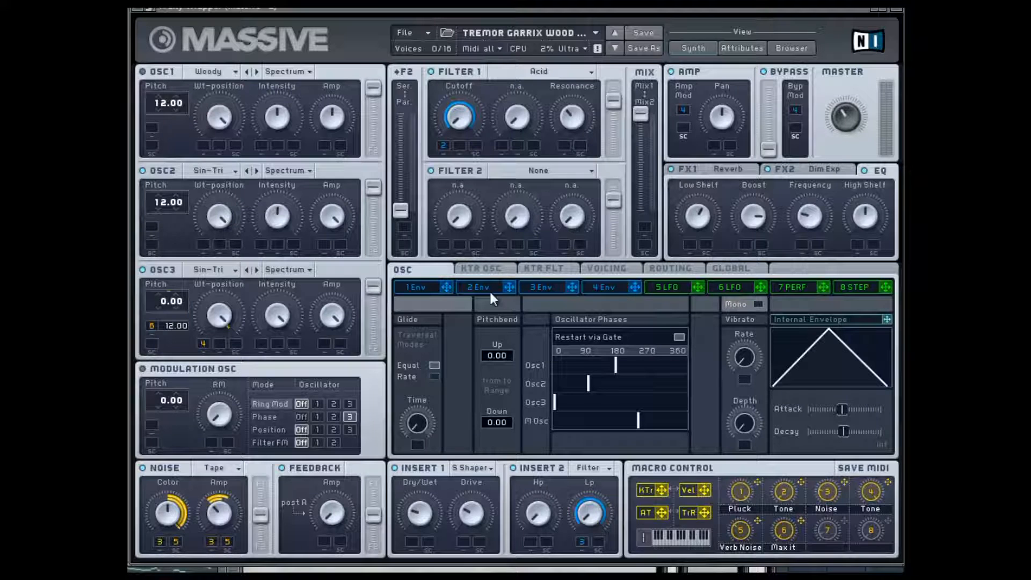
pyautogui.click(610, 287)
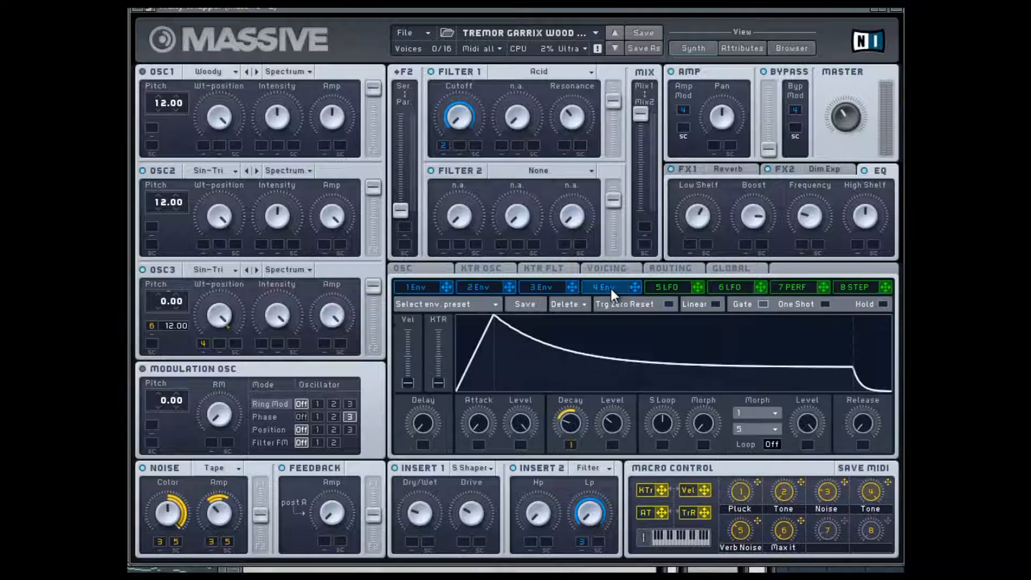